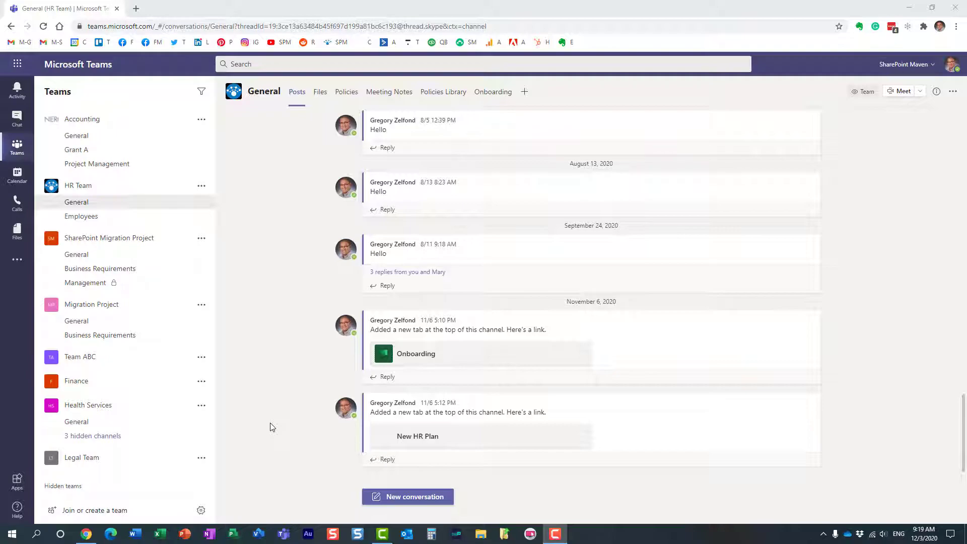
- Start creating a new team and scroll the Create a team dialog to its template list
left_click(116, 514)
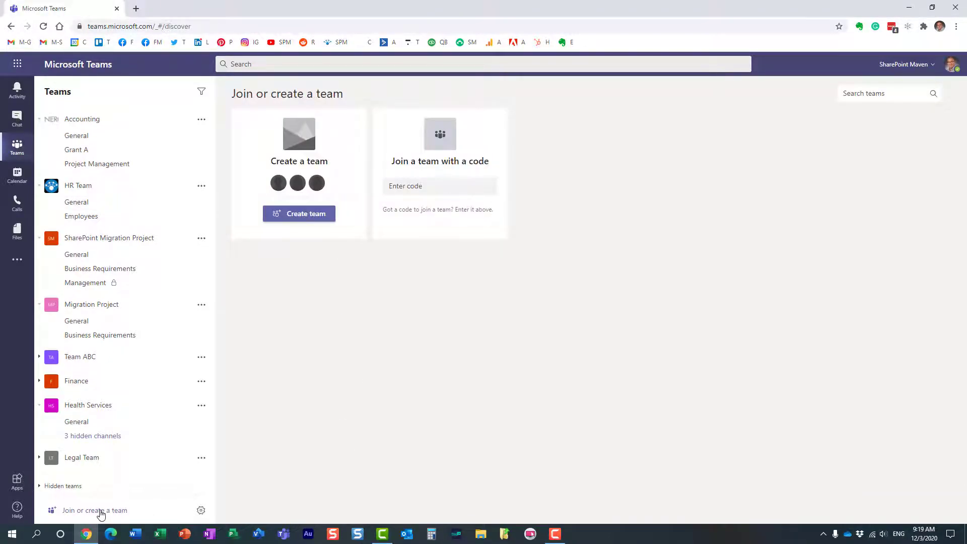
left_click(316, 215)
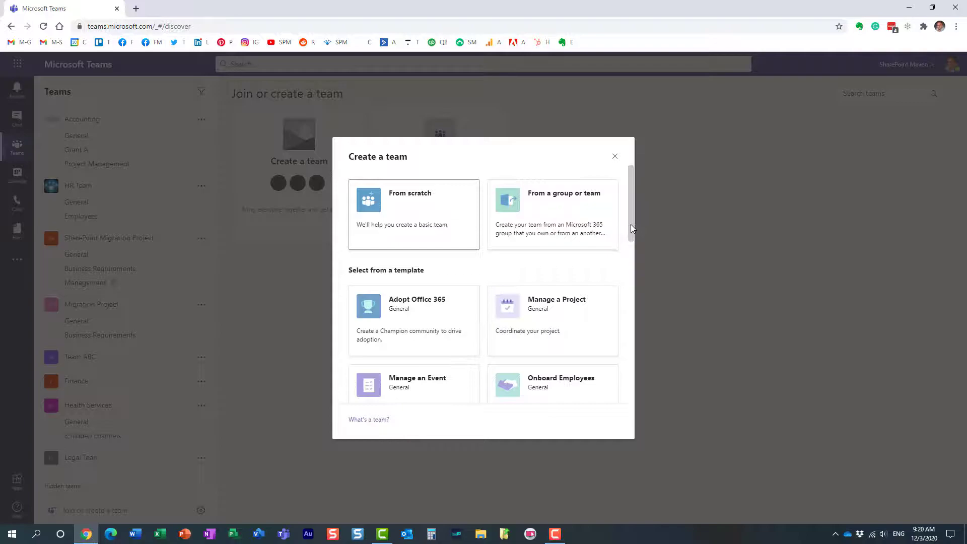
left_click_drag(631, 225, 630, 262)
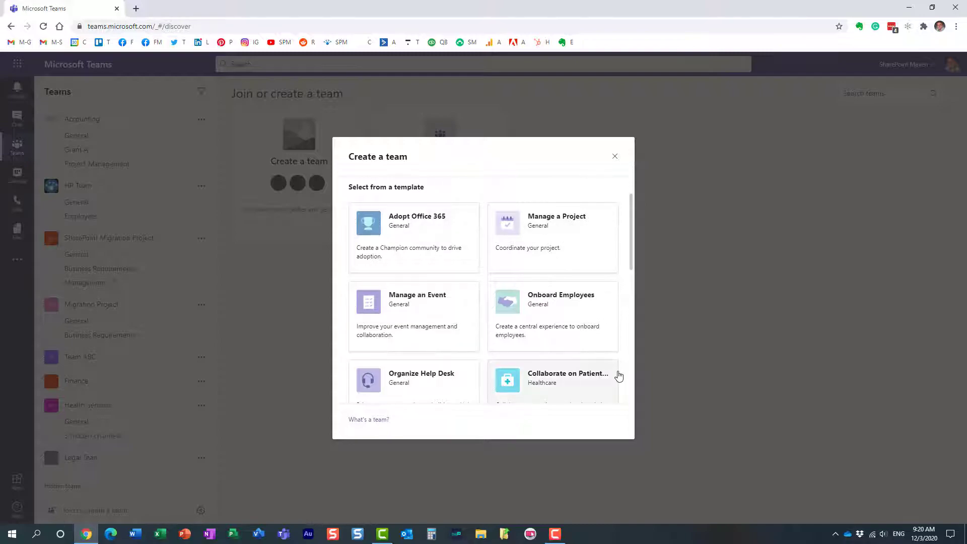
left_click_drag(630, 251, 631, 255)
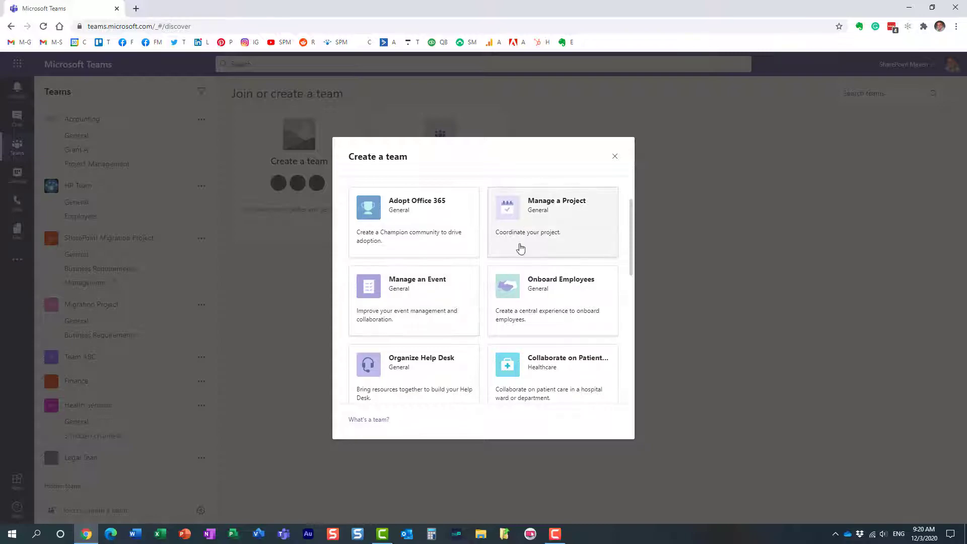
- Compare the Manage a Project and Onboard Employees templates, ending on Manage a Project's details
left_click(547, 214)
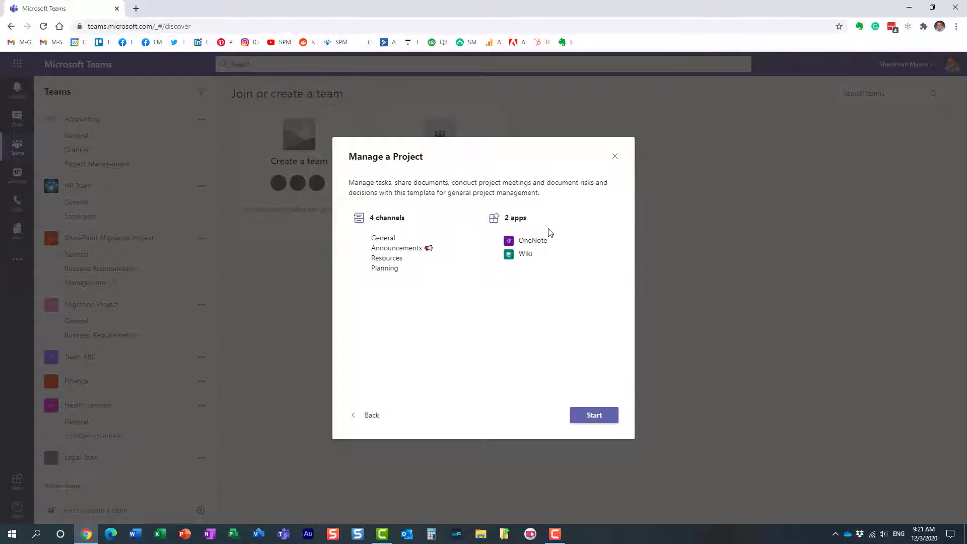
left_click(372, 415)
scroll(548, 314, "down", 2)
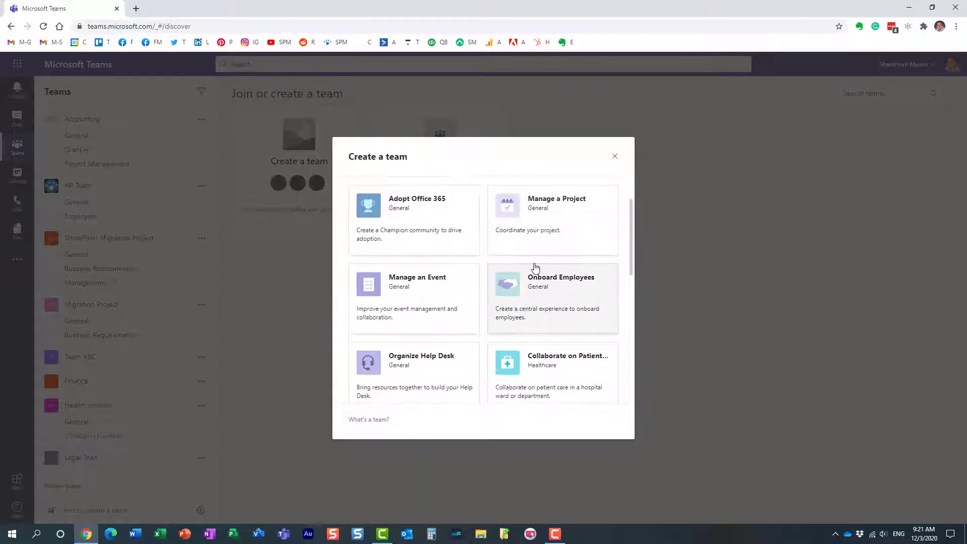
left_click(551, 312)
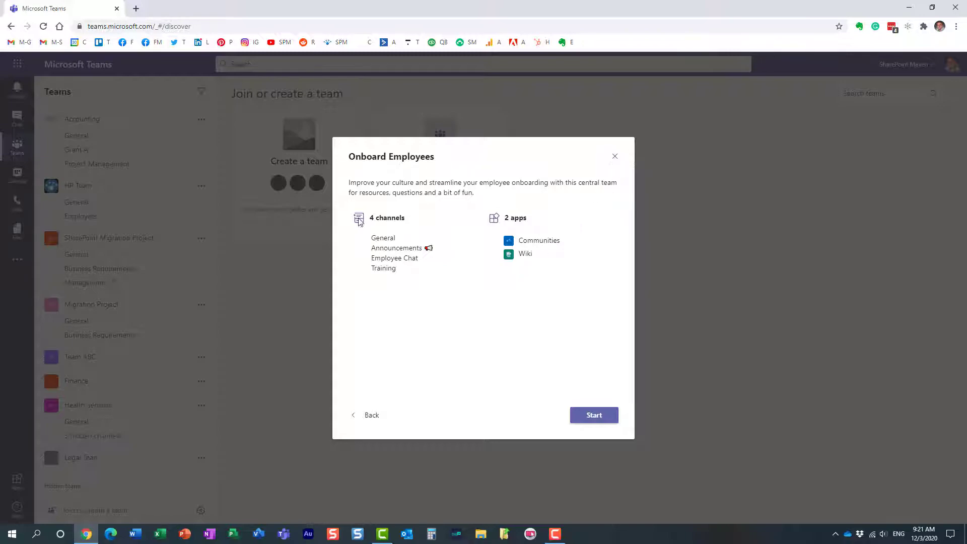
left_click(372, 416)
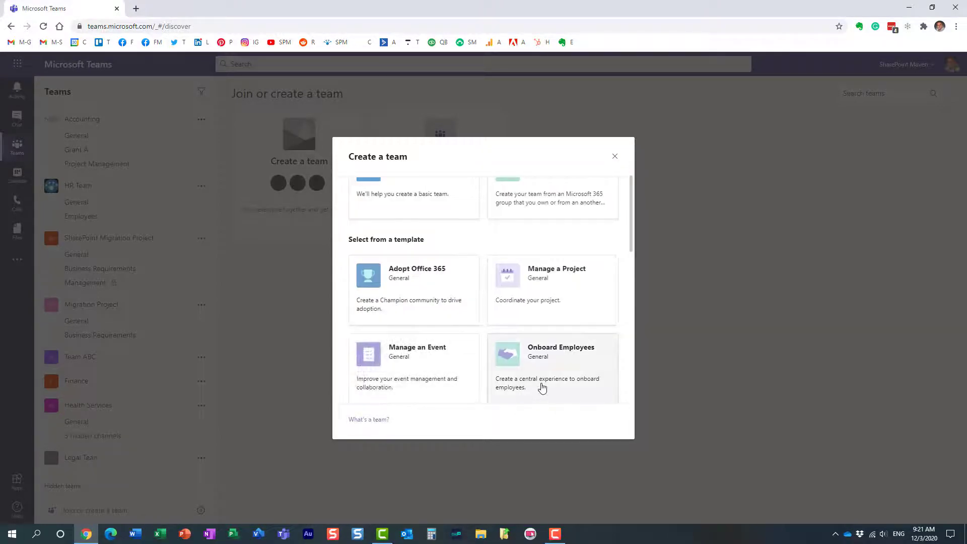
left_click(546, 282)
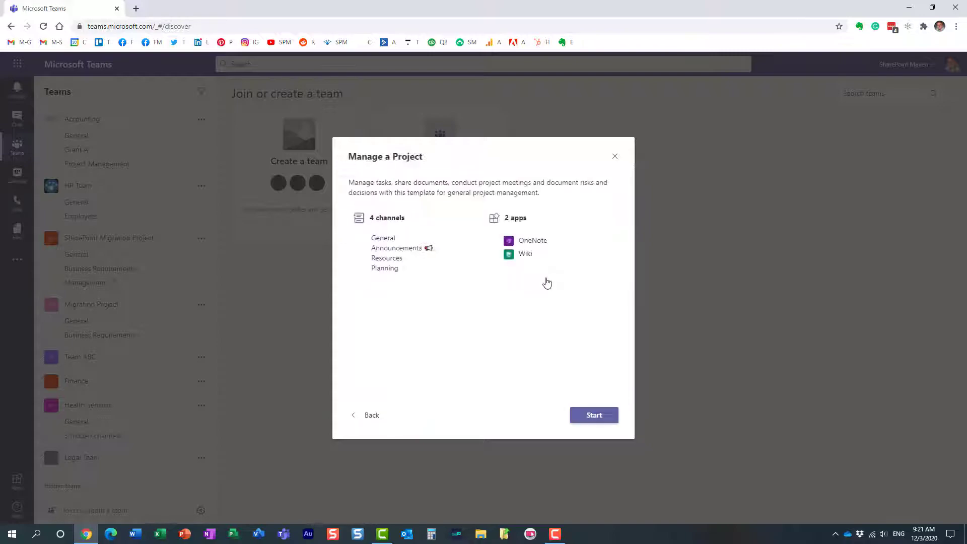
- Create a private team named 'Project ABCDEFG' using the Manage a Project template
left_click(586, 419)
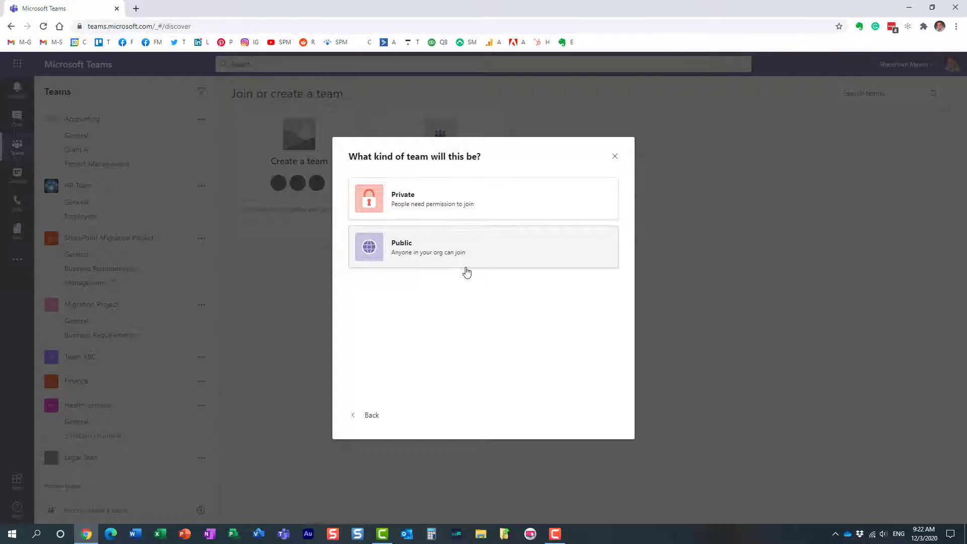
left_click(427, 198)
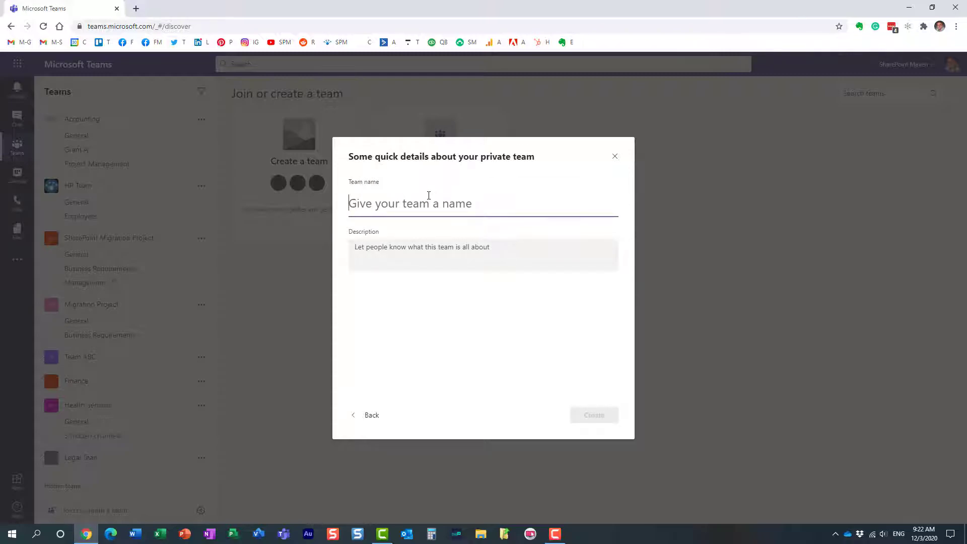
type("Project A")
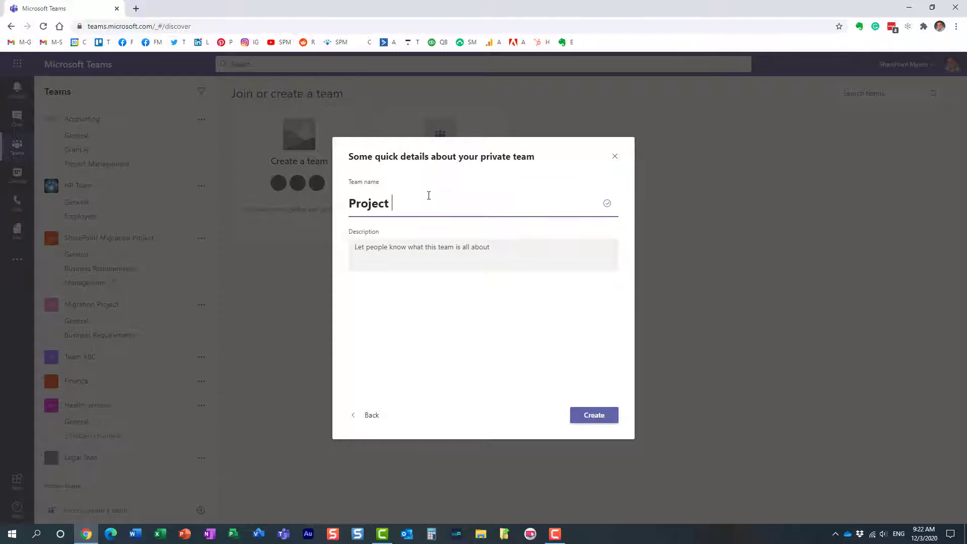
type("BCDEFG")
left_click(602, 419)
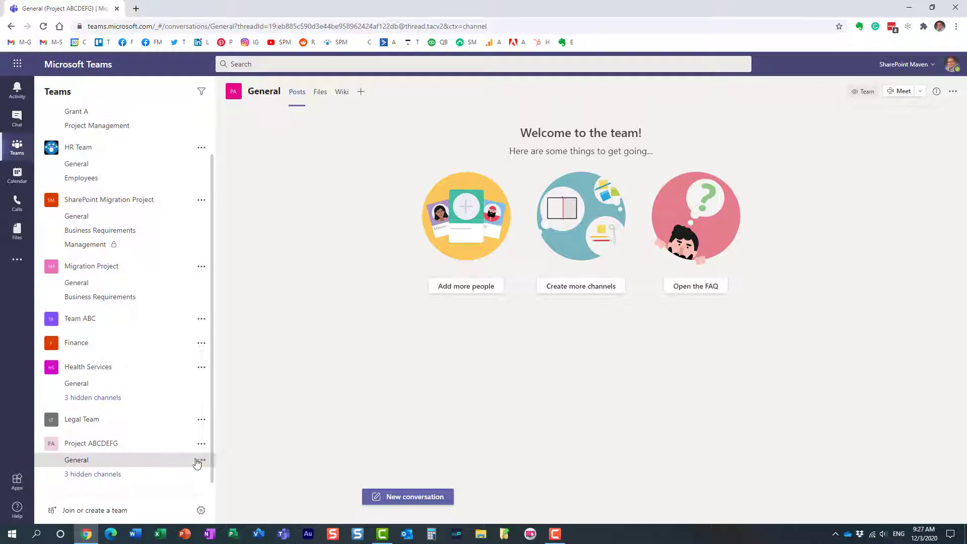
- Unhide Project ABCDEFG's Announcements, Planning and Resources channels
left_click(101, 477)
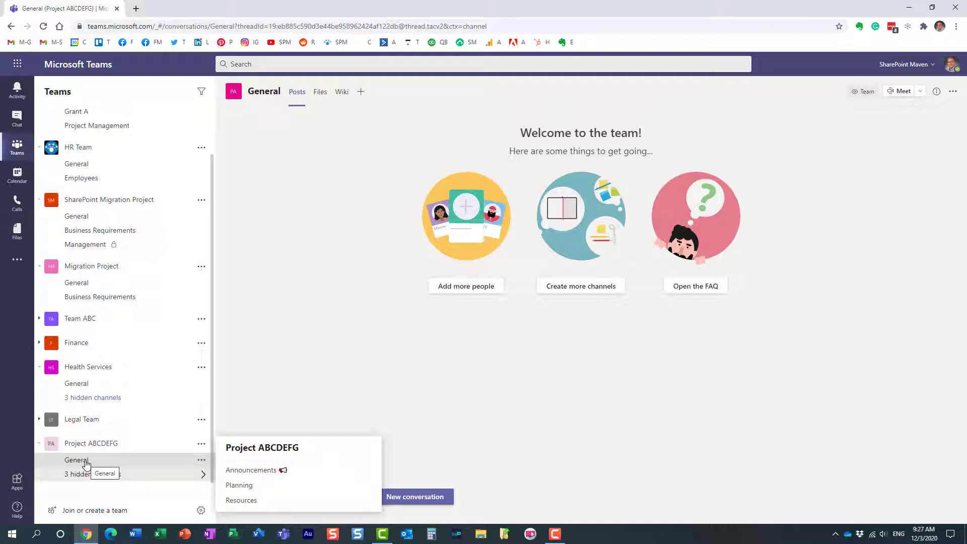
mouse_move(244, 473)
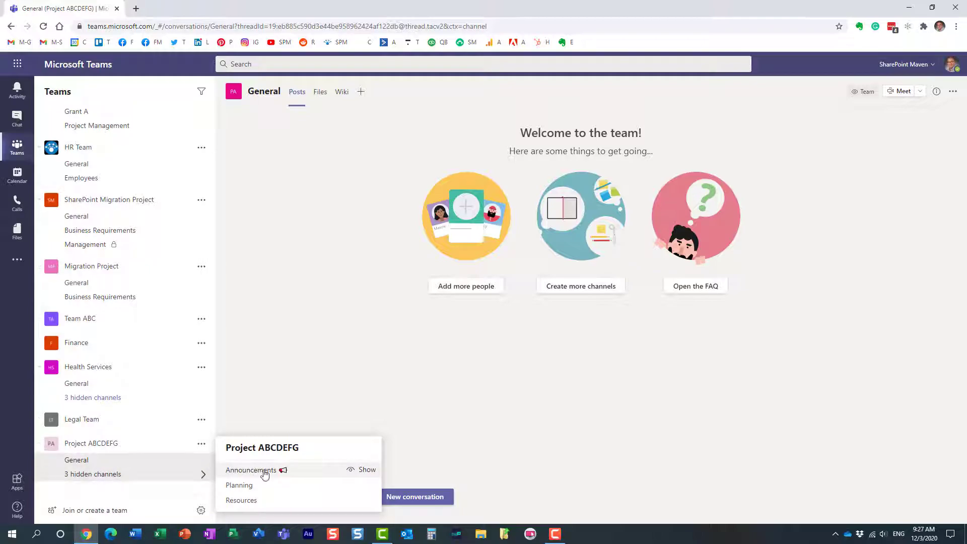
left_click(367, 469)
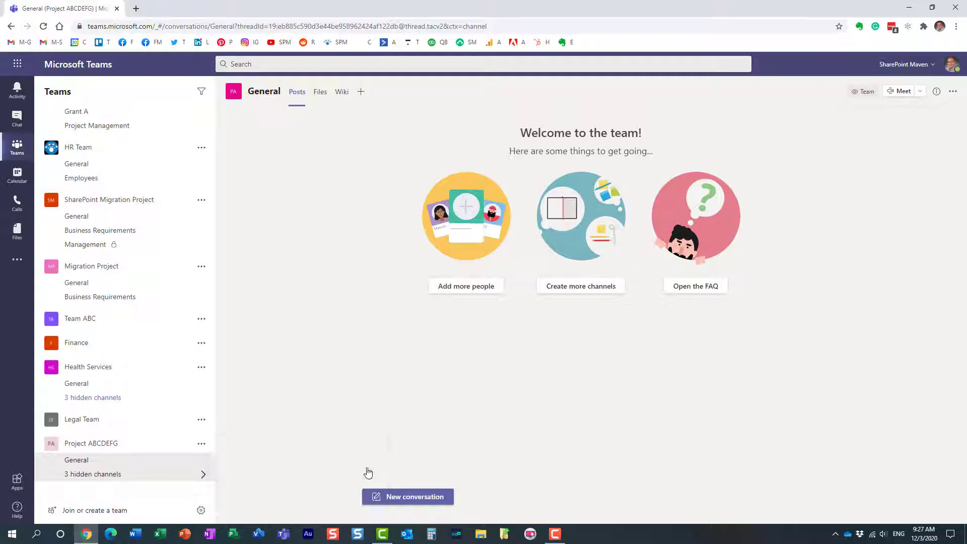
left_click(113, 478)
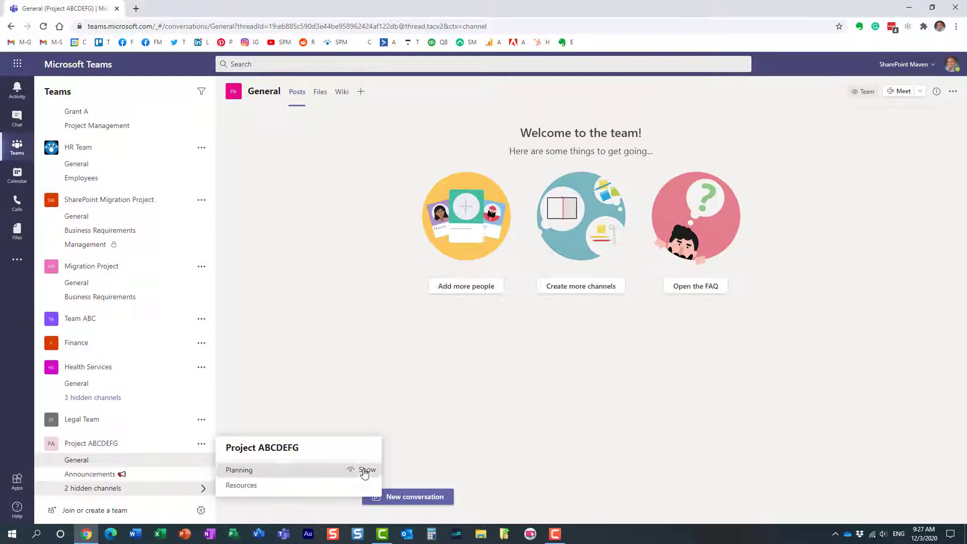
left_click(366, 470)
scroll(119, 483, "down", 1)
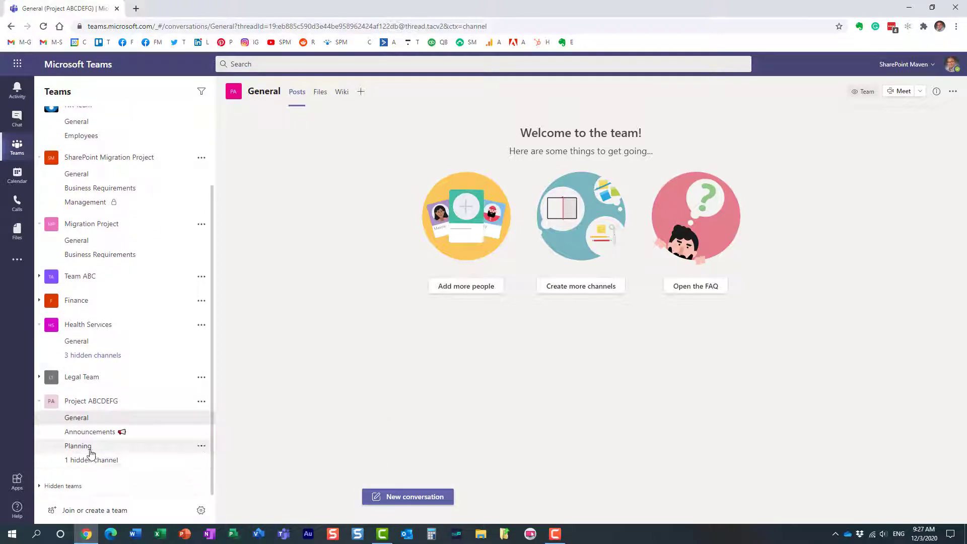
left_click(144, 462)
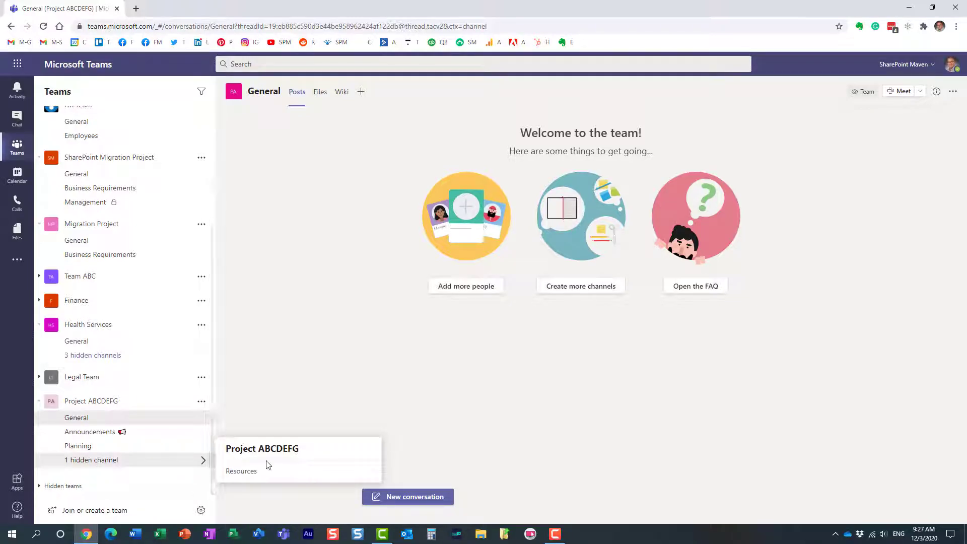
left_click(359, 470)
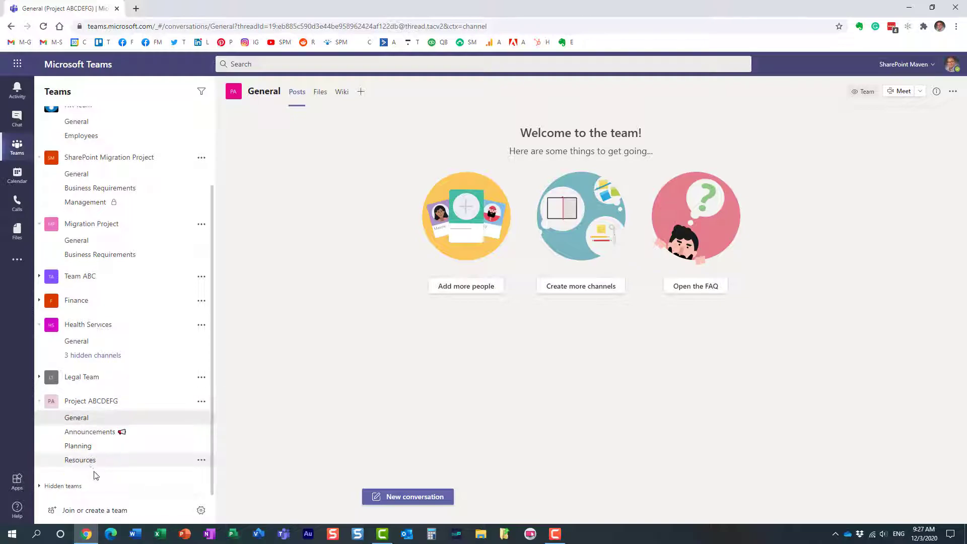
- Go to the Planning channel and load its Planning Notes OneNote tab
left_click(98, 432)
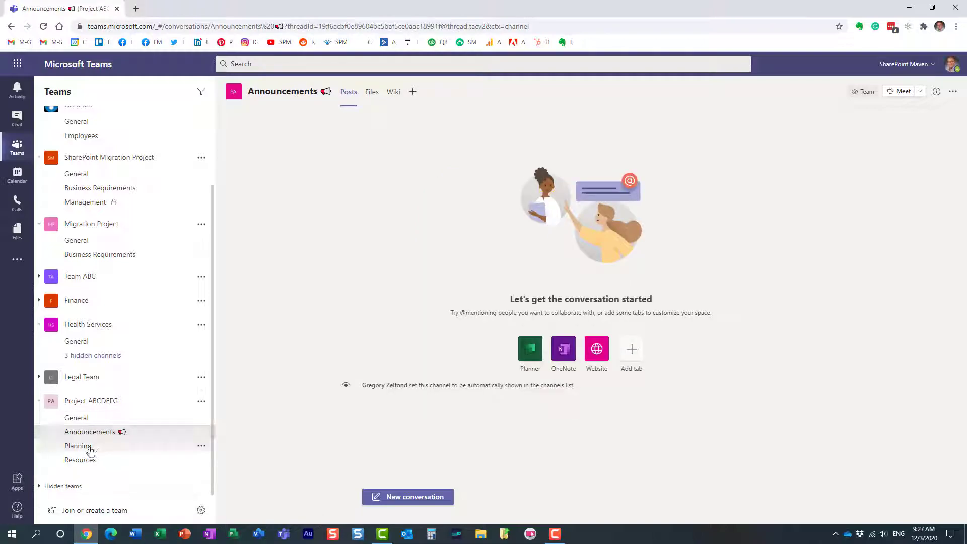
left_click(84, 447)
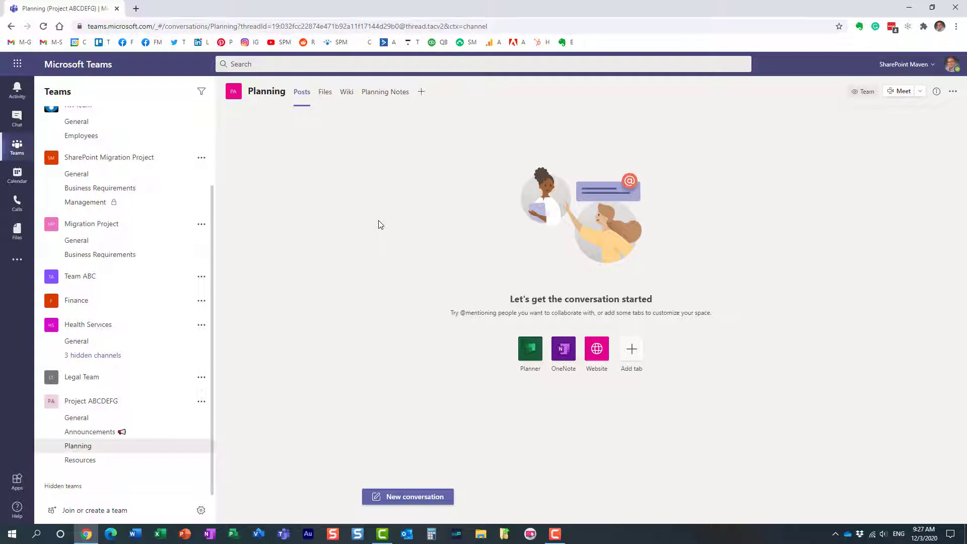
left_click(384, 97)
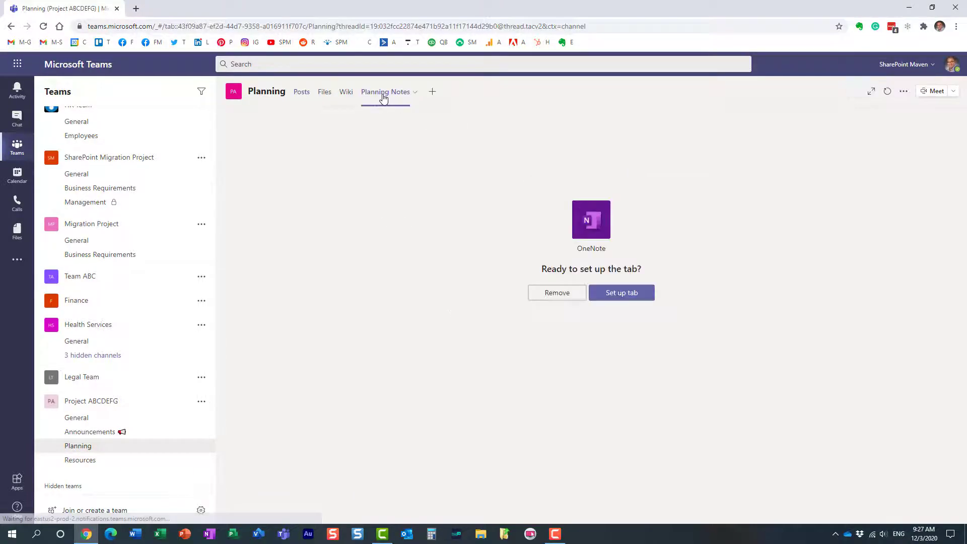
left_click(382, 101)
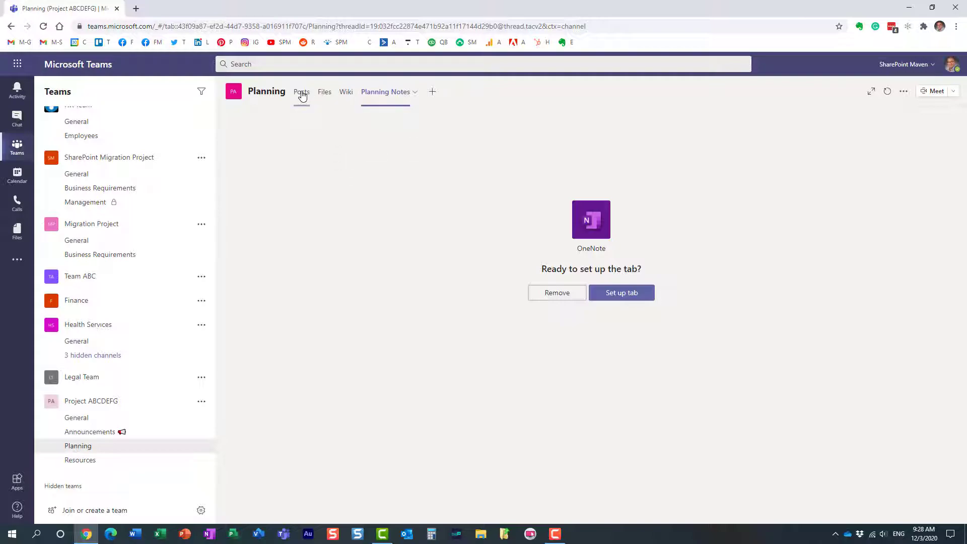
- View the General channel's files, visit the team's SharePoint home page, then return to Teams
left_click(106, 418)
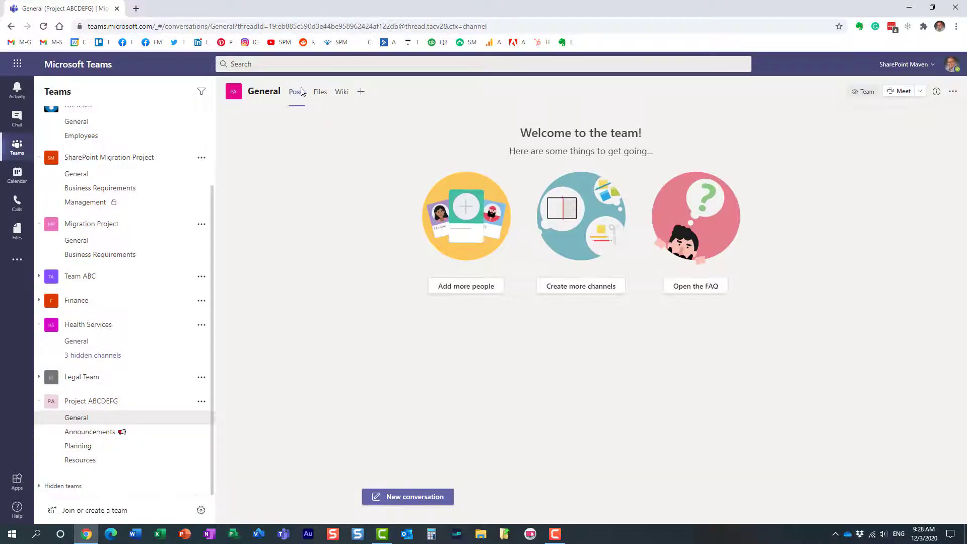
left_click(320, 93)
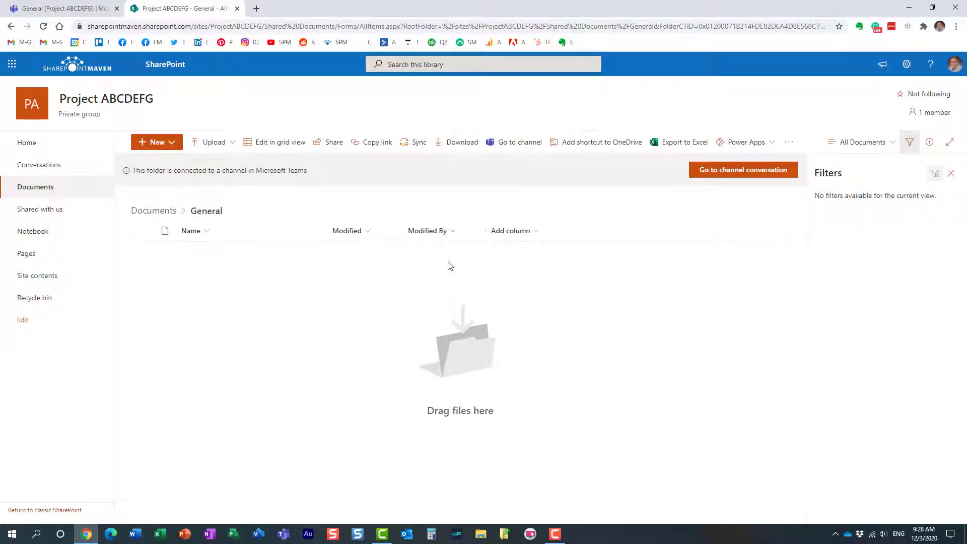
left_click(15, 145)
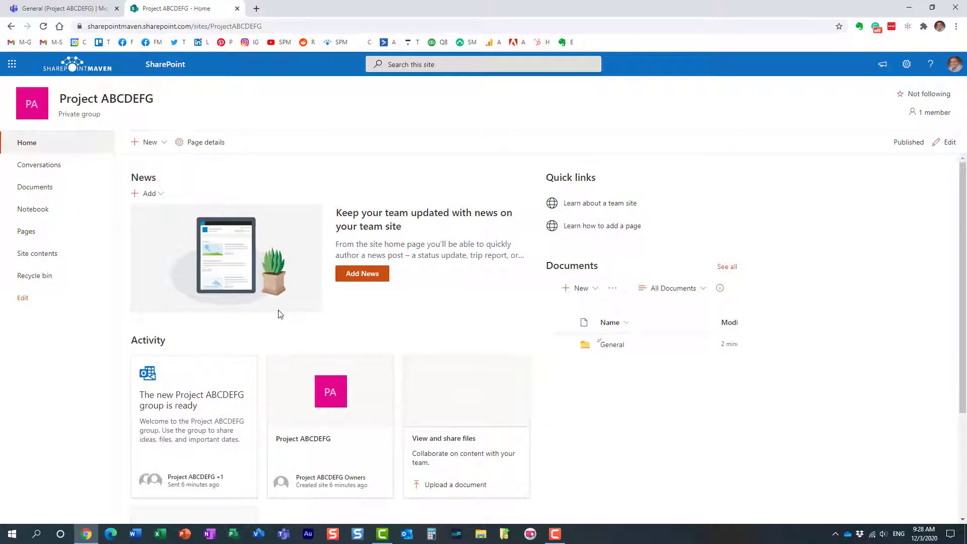
left_click(73, 9)
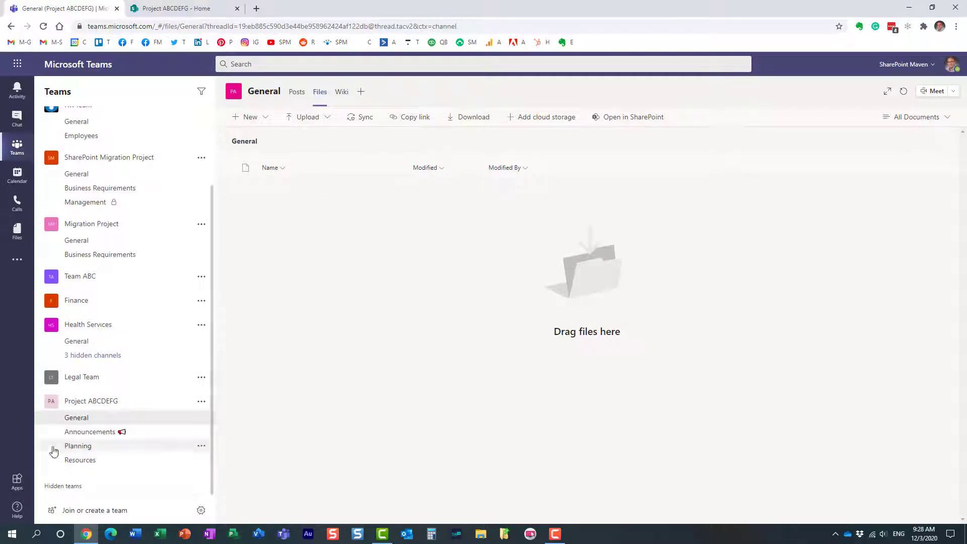
- Open Manage team for Project ABCDEFG from its options menu
left_click(201, 401)
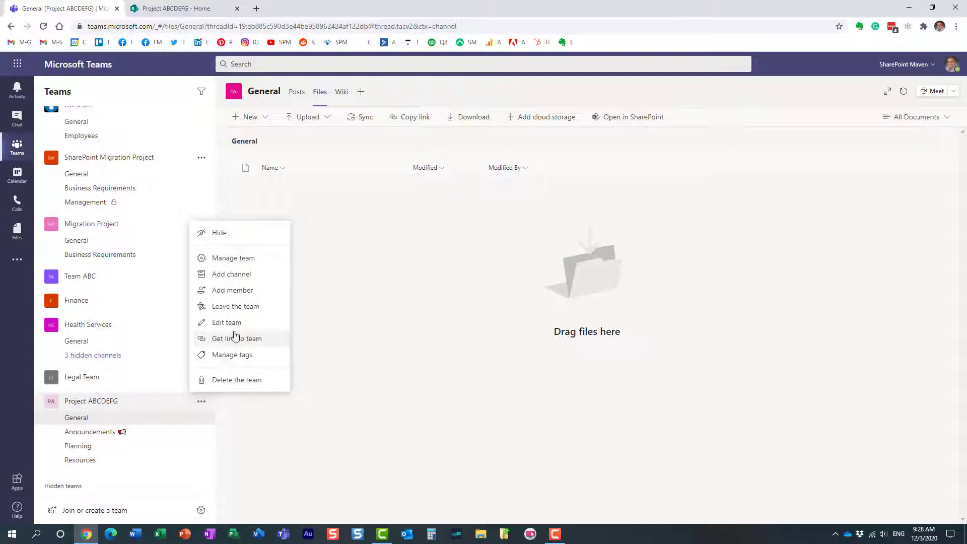
left_click(237, 258)
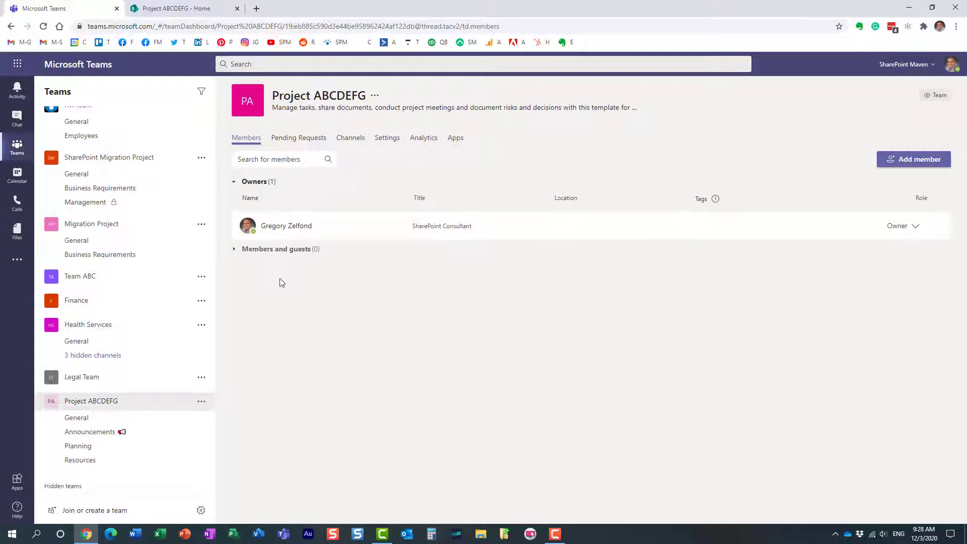